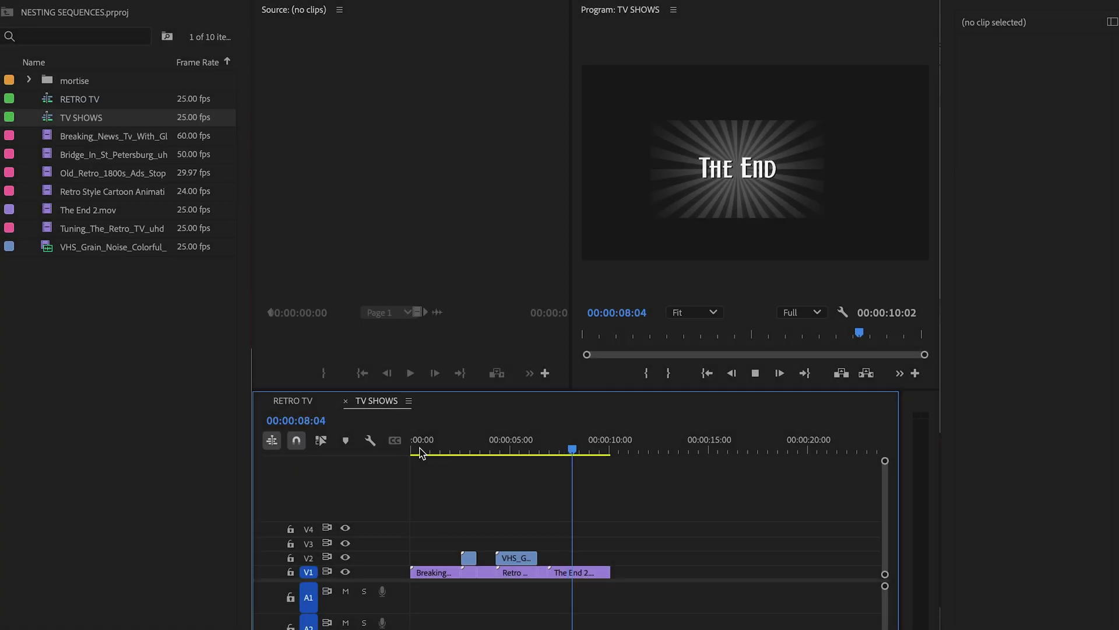
Play back the TV SHOWS sequence and scrub through its nested clip in the RETRO TV sequence
key("space")
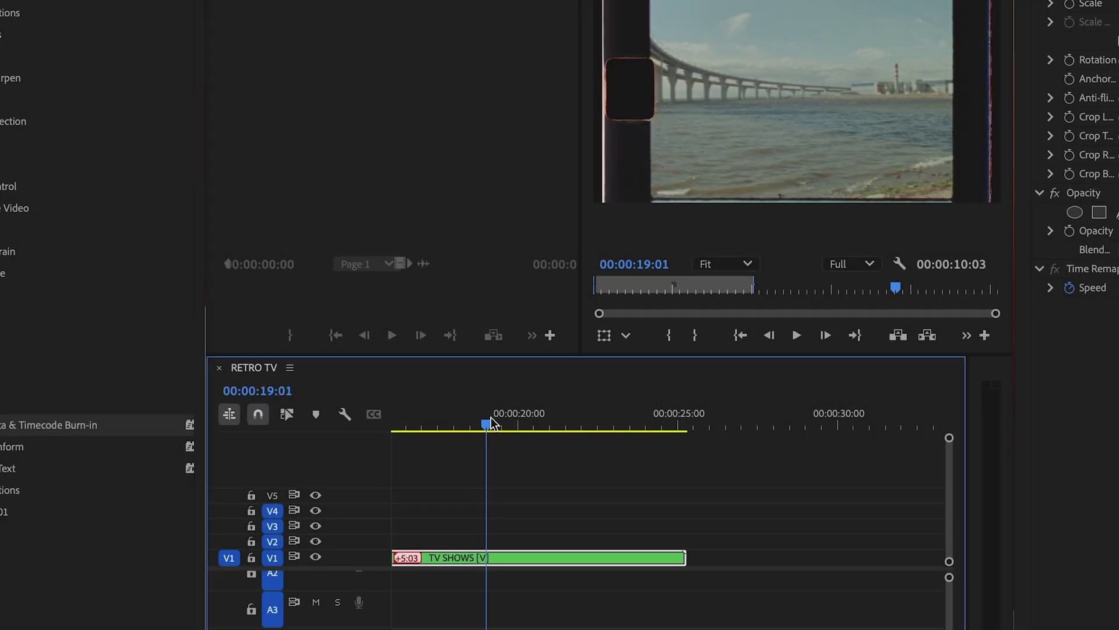
left_click(526, 421)
mouse_move(527, 418)
left_mouse_down()
mouse_move(577, 421)
mouse_move(530, 420)
left_mouse_up()
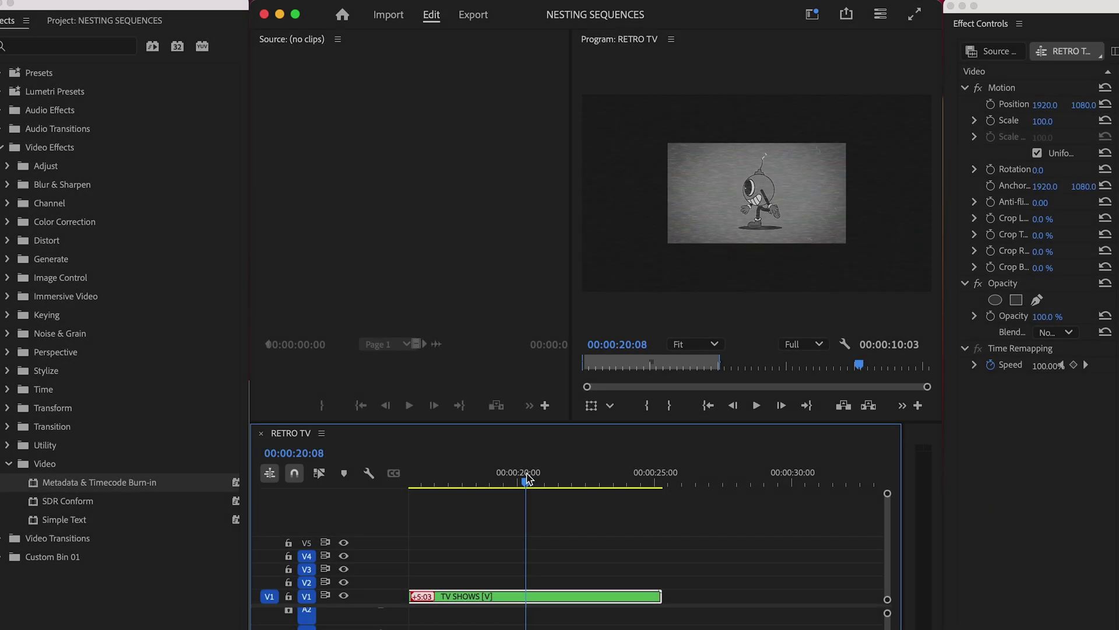
Apply the Metadata & Timecode Burn-in effect to the nested TV SHOWS clip in the RETRO TV sequence
mouse_move(34, 483)
left_mouse_down()
mouse_move(169, 483)
mouse_move(400, 533)
left_mouse_up()
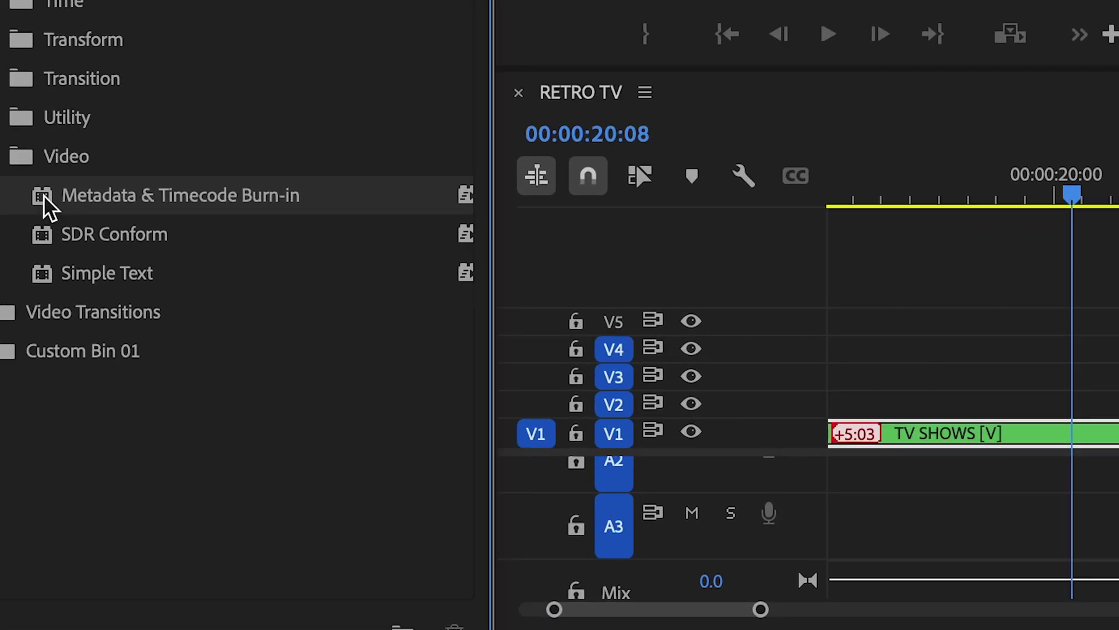
mouse_move(996, 408)
left_mouse_down()
mouse_move(1012, 437)
mouse_move(999, 449)
left_mouse_up()
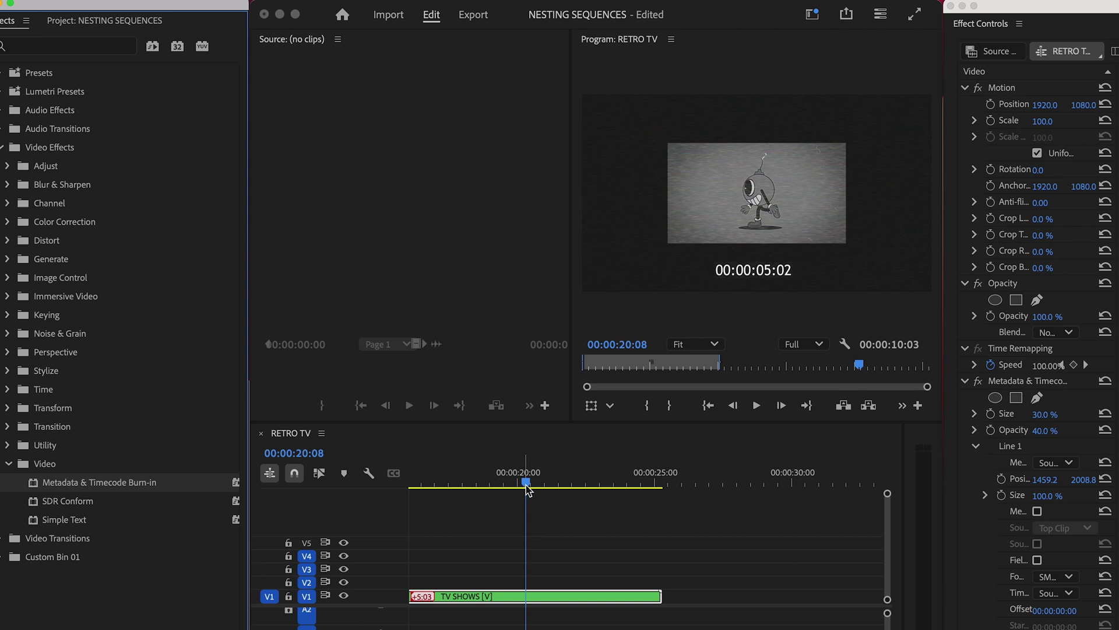
mouse_move(527, 488)
left_mouse_down()
mouse_move(415, 487)
mouse_move(526, 486)
left_mouse_up()
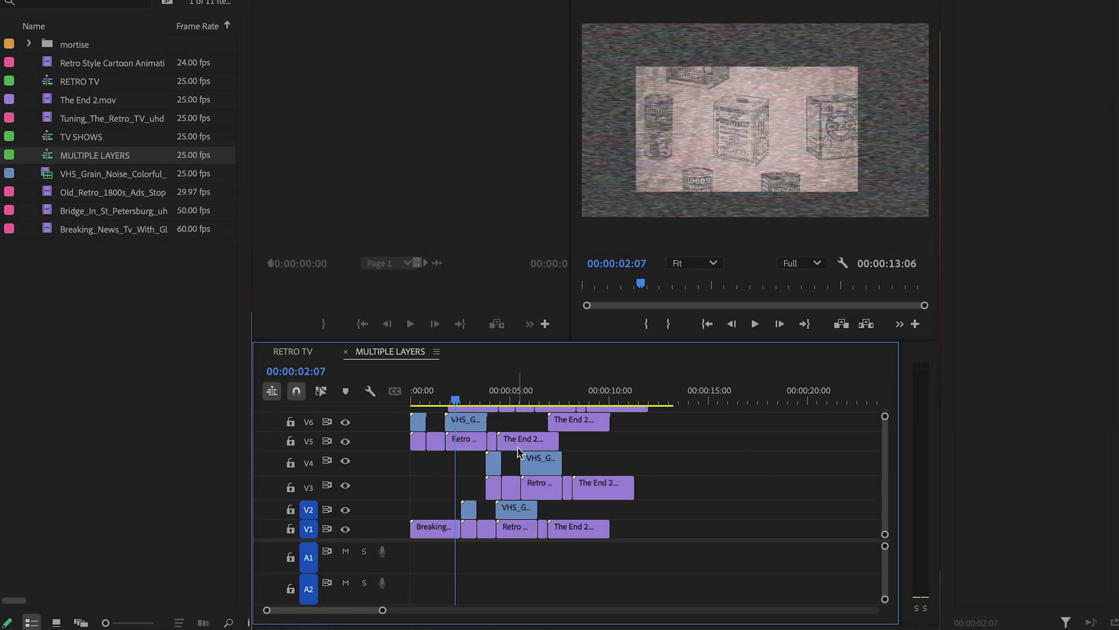
Review the tracks of MULTIPLE LAYERS, nest that sequence on V1 of RETRO TV and scrub through it
scroll(516, 452, "up", 2)
scroll(518, 452, "up", 5)
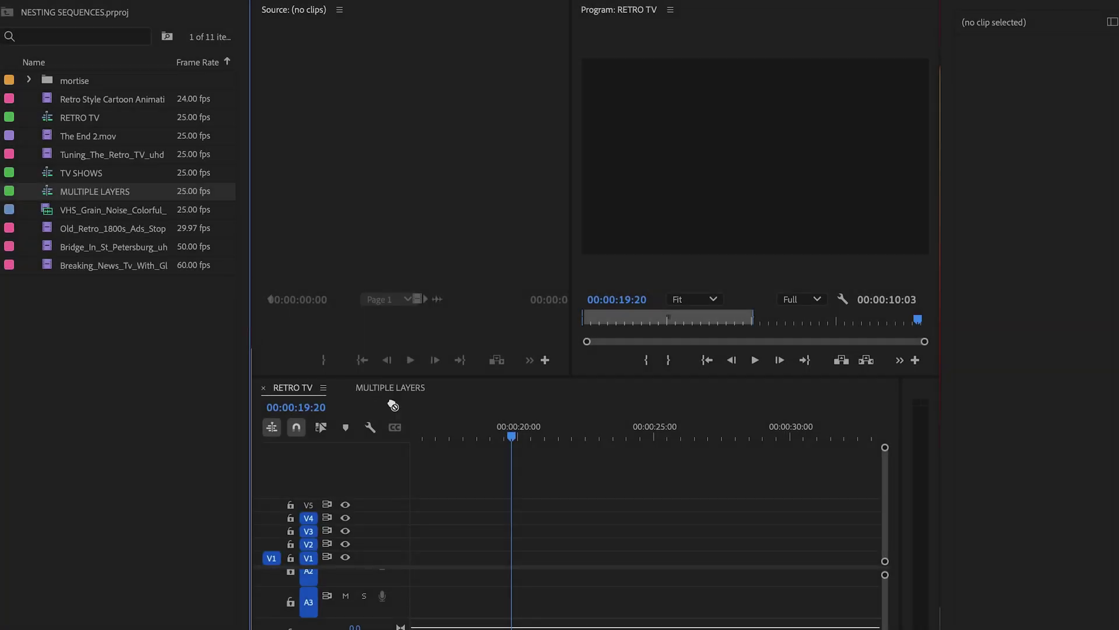
left_click_drag(393, 405, 438, 557)
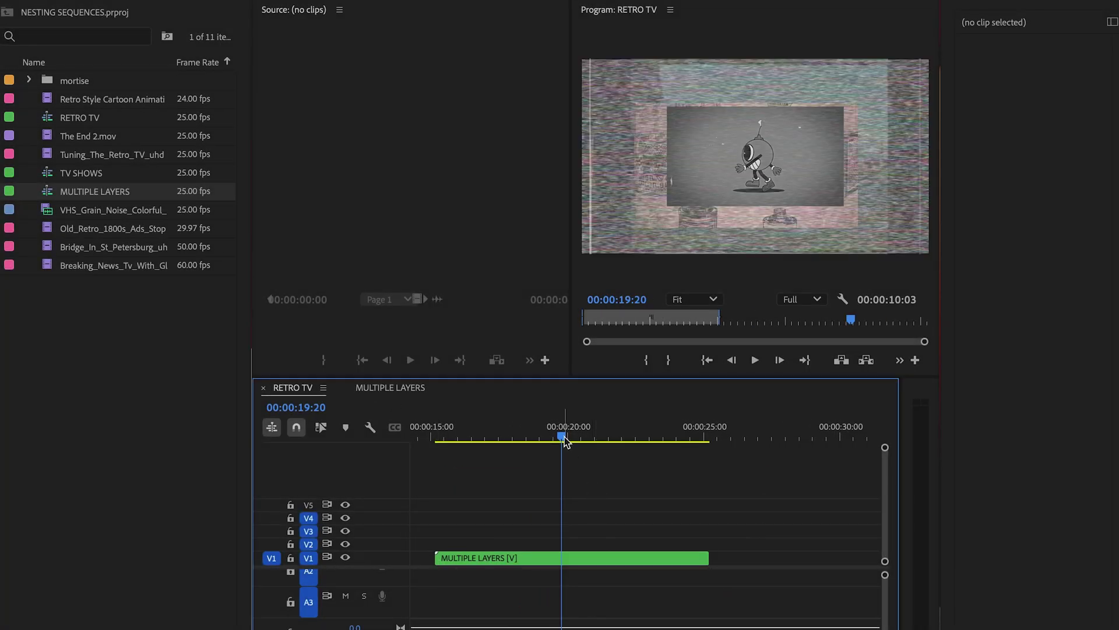
left_click_drag(558, 436, 634, 436)
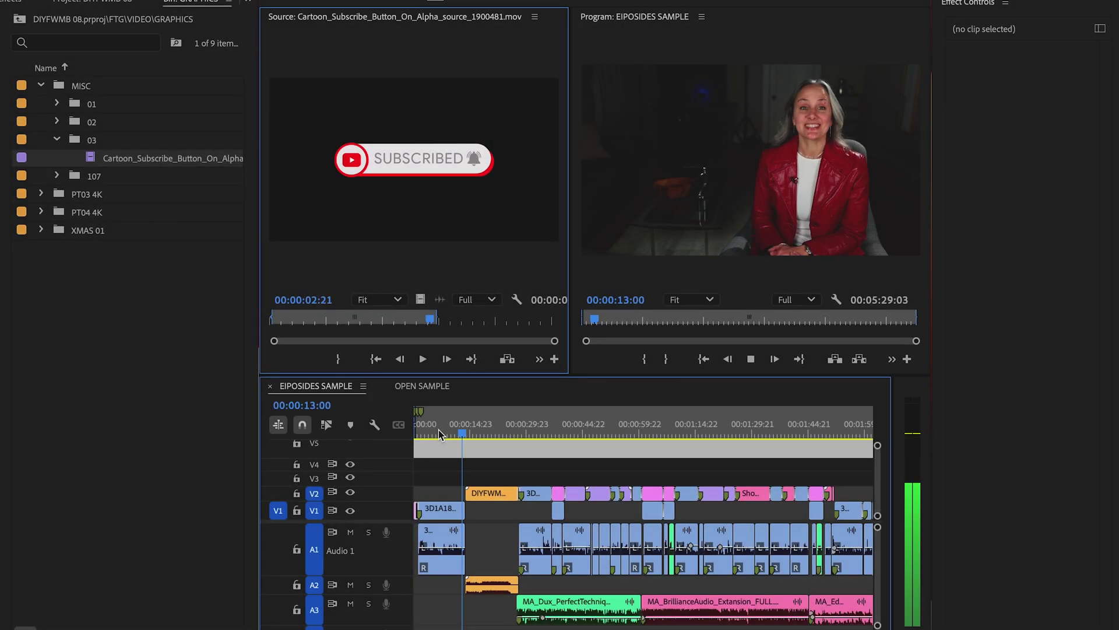
Replace the DIYFWMB show-open clip in EIPOSIDES SAMPLE with the nested OPEN SAMPLE sequence on V1 and play it
key("space")
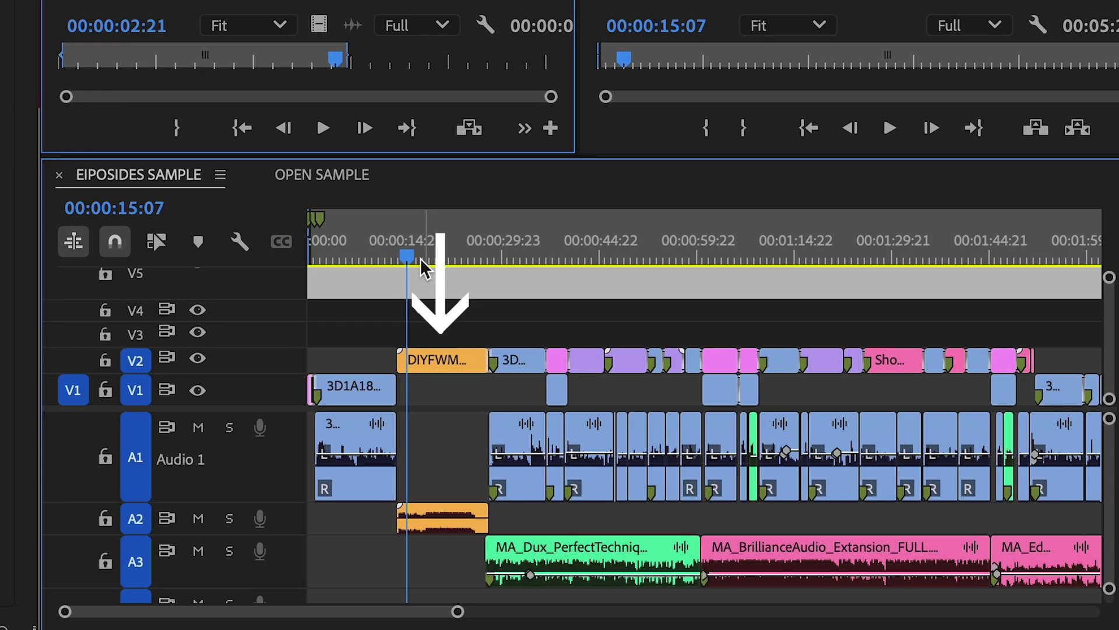
left_click_drag(420, 261, 464, 252)
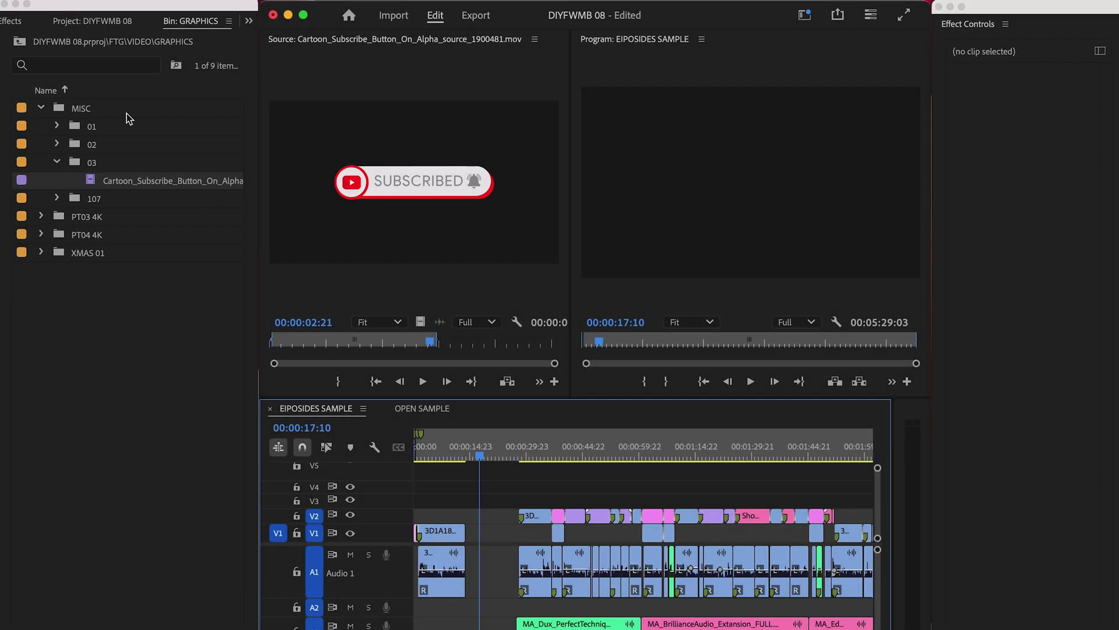
key("shift+1")
left_click(93, 219)
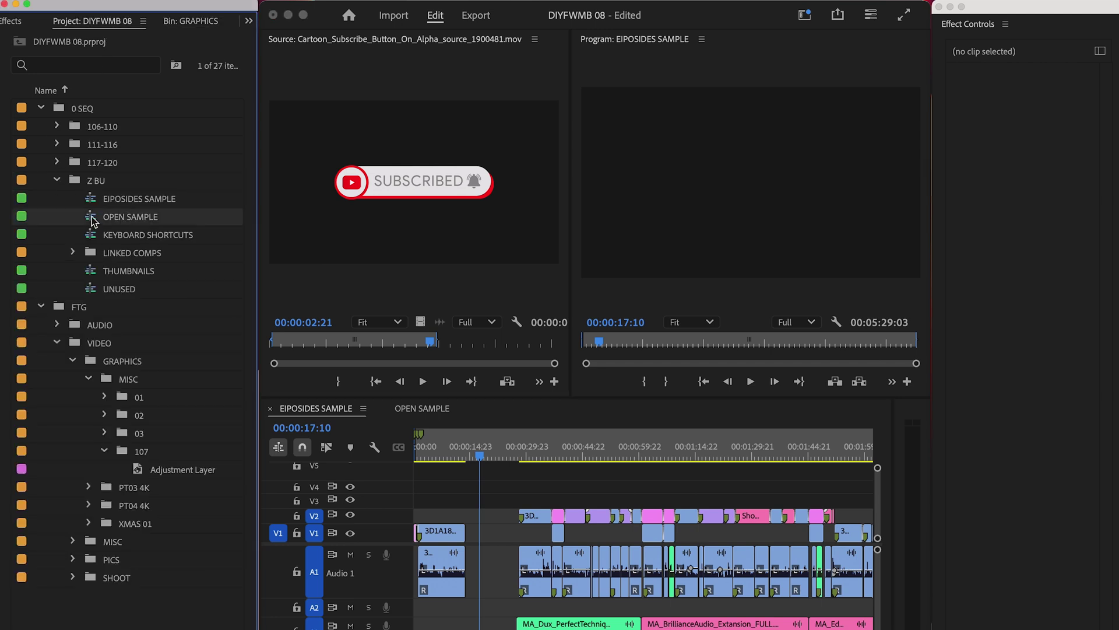
left_click_drag(400, 461, 466, 531)
left_click(461, 452)
key("space")
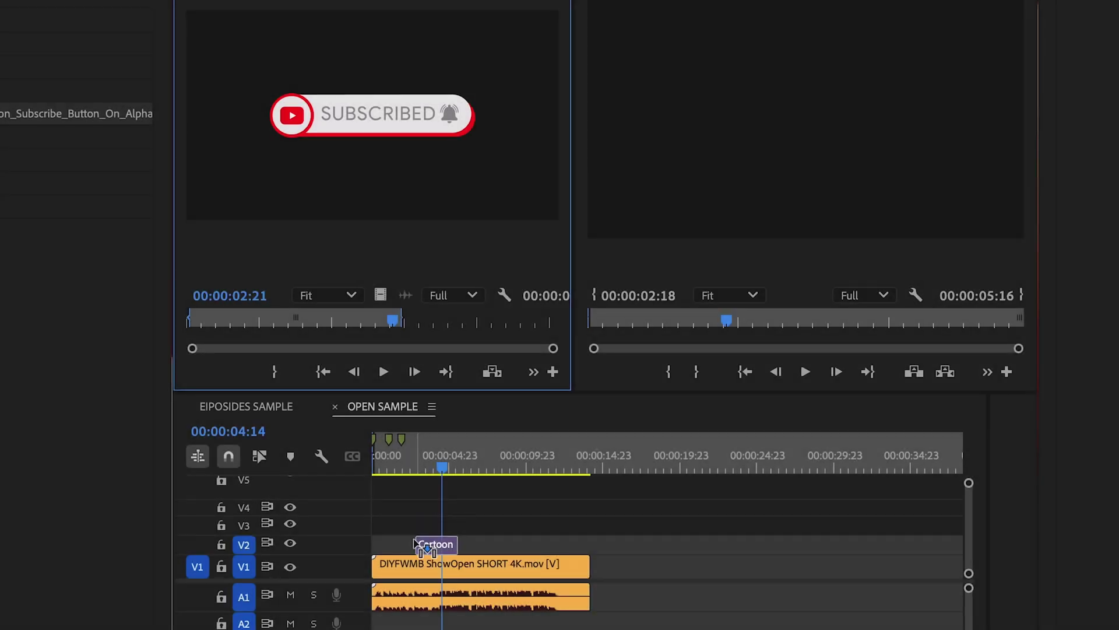
Overlay the Cartoon_Subscribe_Button clip on V2 of OPEN SAMPLE near 00:00:02:18 and reposition it toward the frame's lower left
left_click_drag(414, 544, 415, 544)
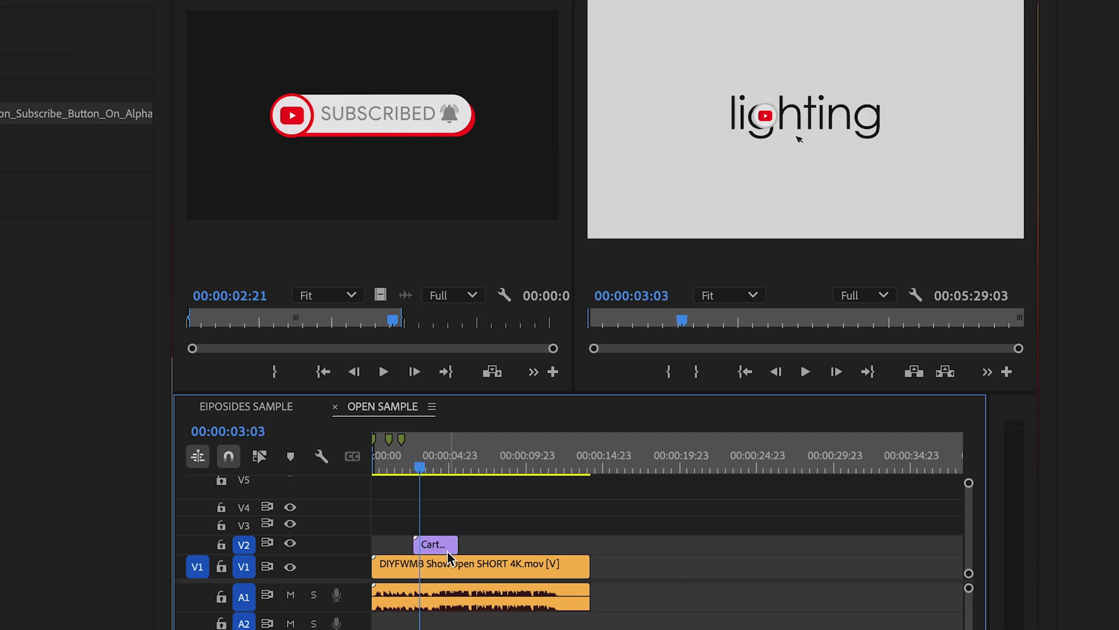
left_click_drag(799, 138, 733, 139)
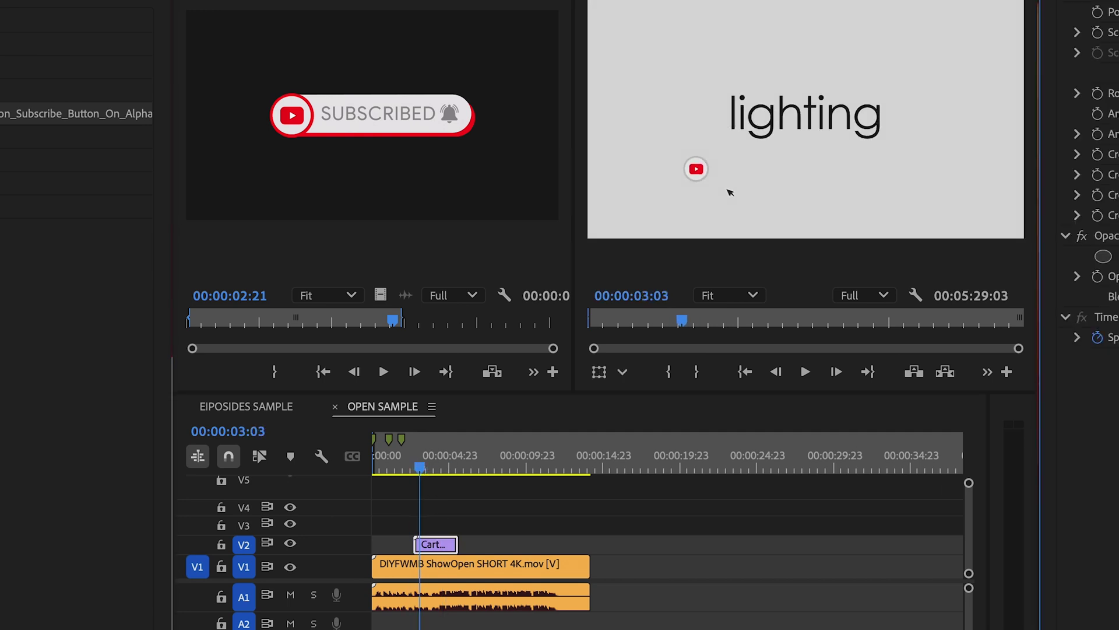
Play EIPOSIDES SAMPLE across the nested OPEN SAMPLE clip to check the added subscribe graphic
left_click(413, 457)
key("space")
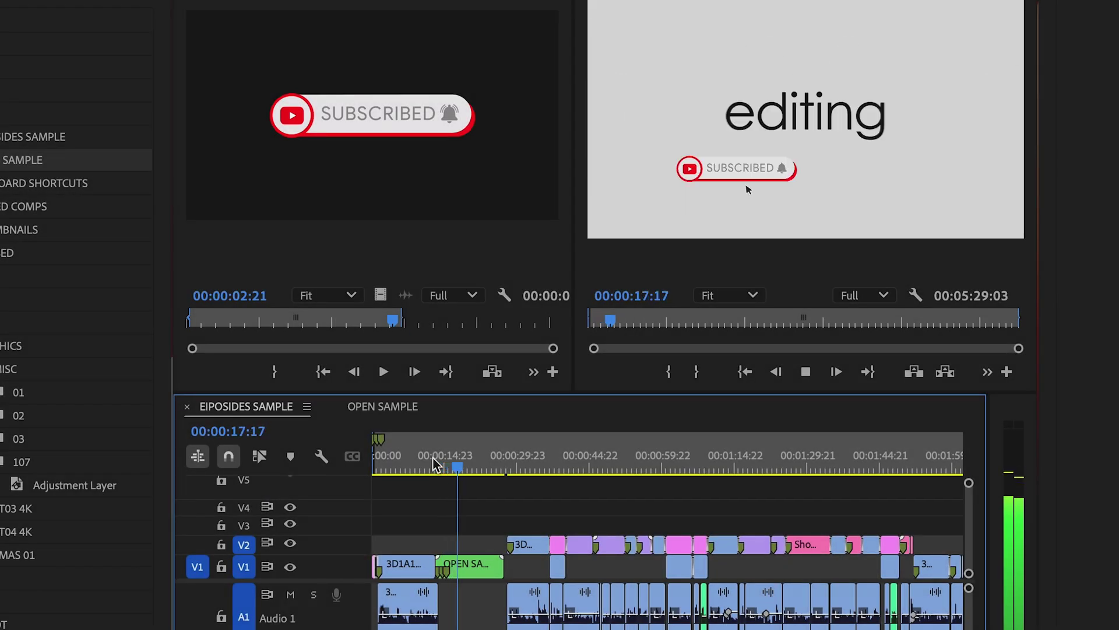
key("space")
left_click(472, 569)
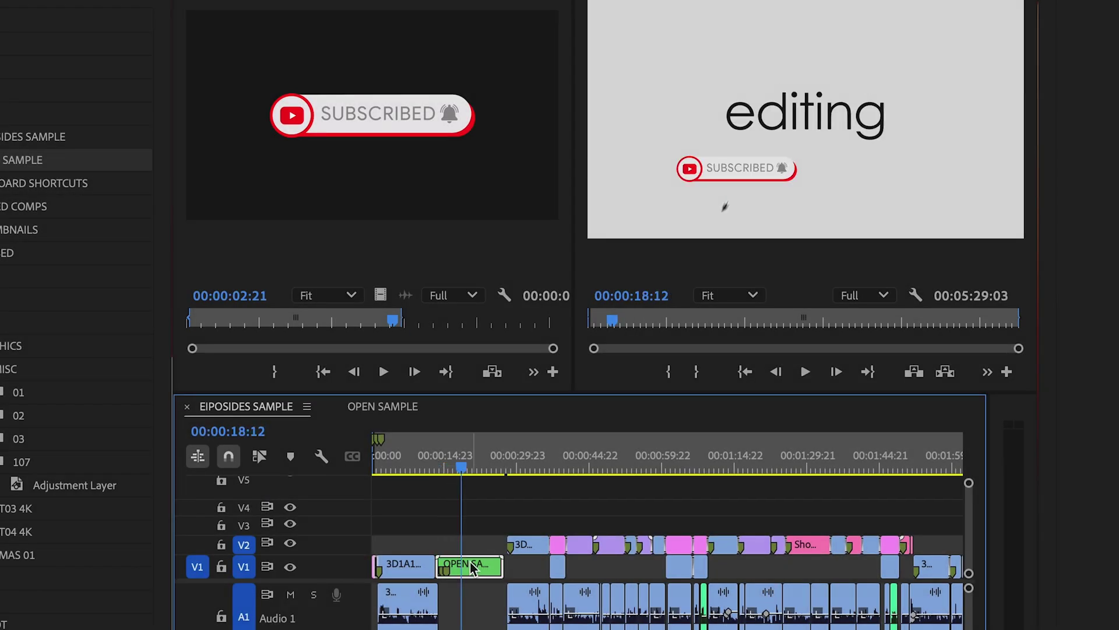
left_click_drag(472, 468, 475, 469)
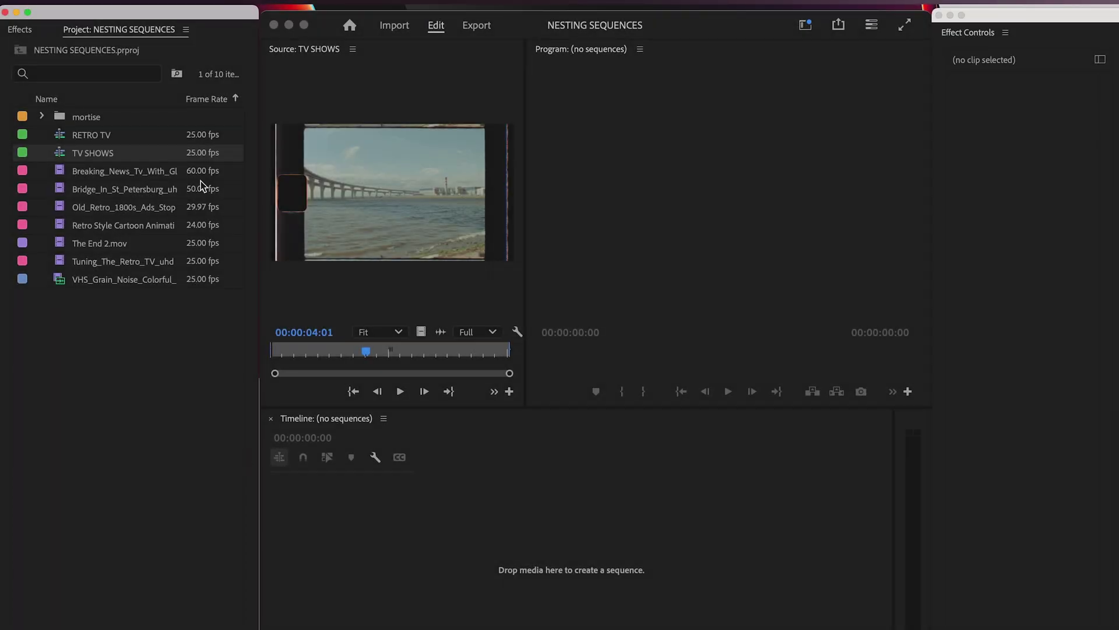
Open the RETRO TV sequence, nest TV SHOWS on V1 beneath the existing clips and play the composite
double_click(63, 136)
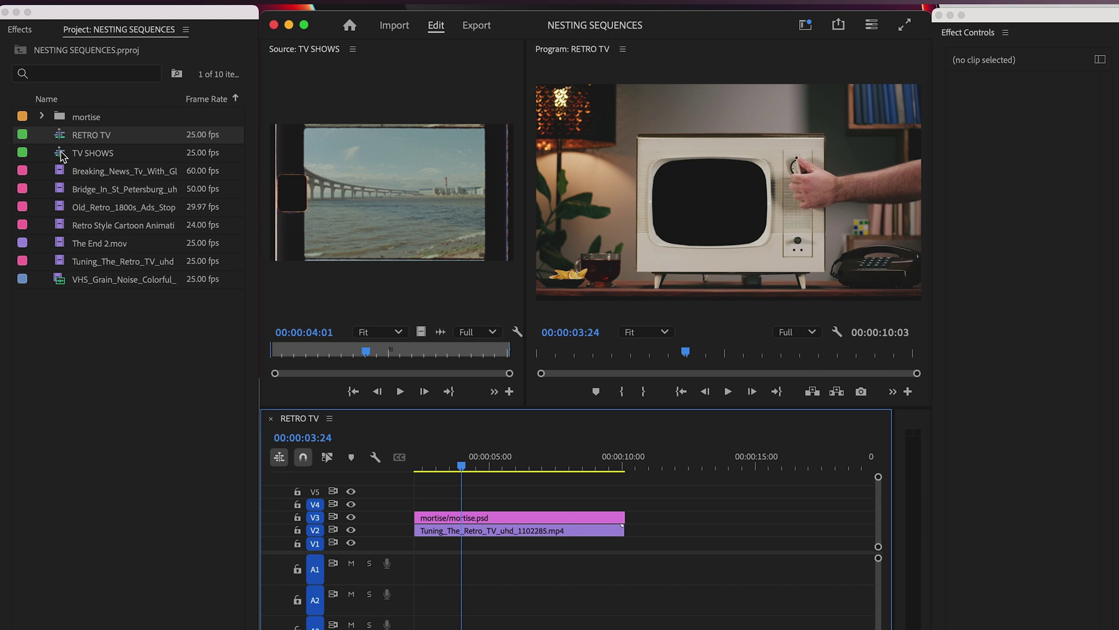
left_click(59, 156)
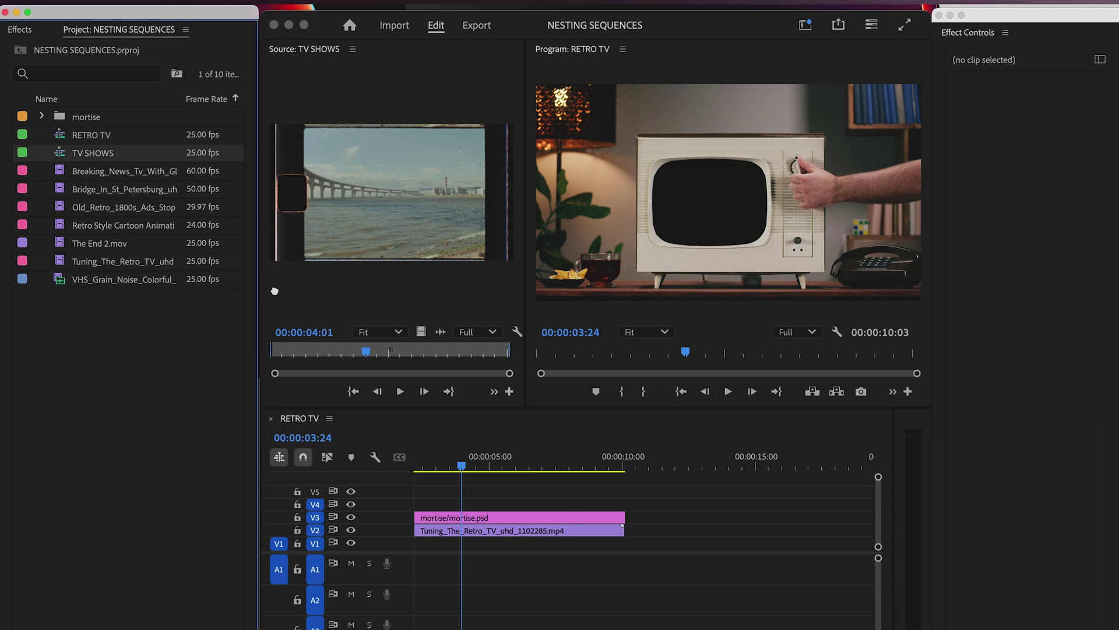
left_click_drag(367, 428, 412, 550)
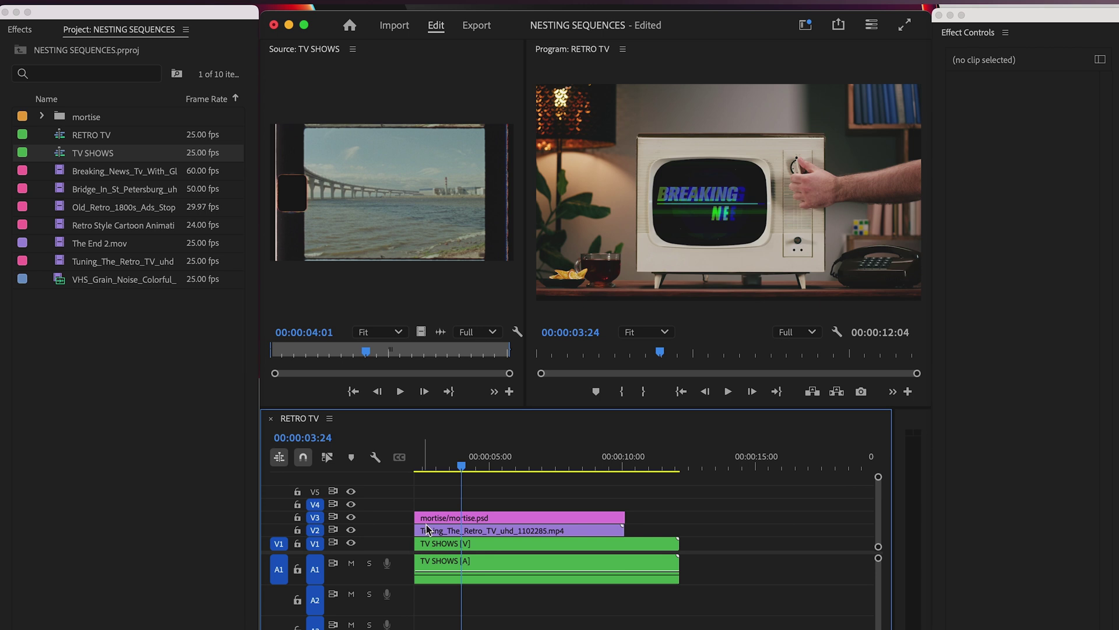
left_click_drag(468, 466, 504, 468)
key("space")
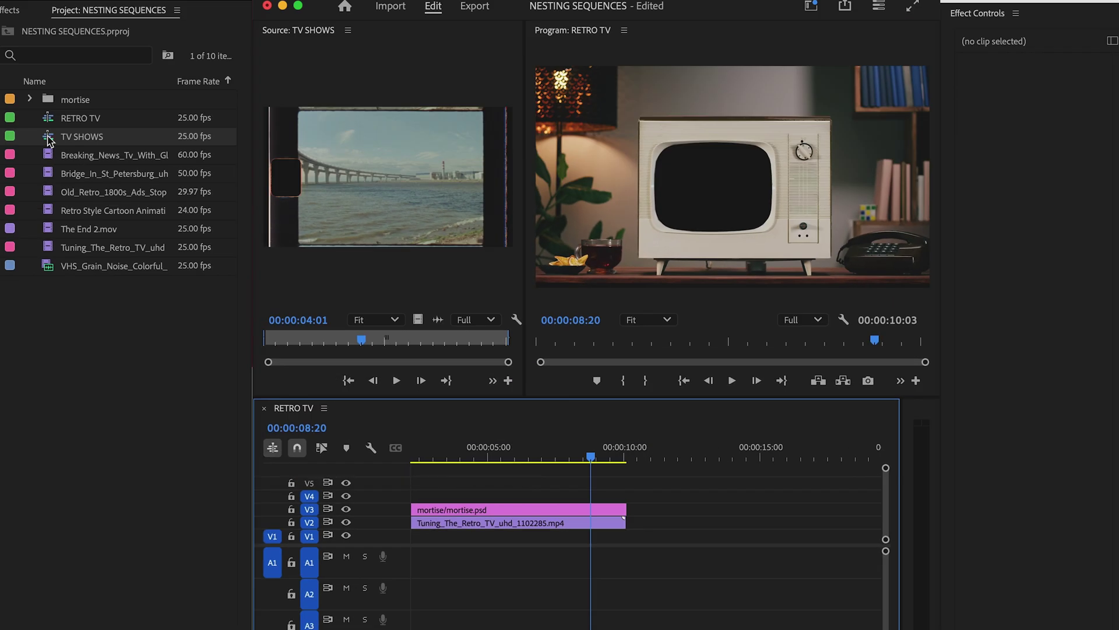
Nest TV SHOWS on V1 and A1 of RETRO TV again, then open the nested clip's own timeline and scrub it
left_click_drag(406, 439, 414, 542)
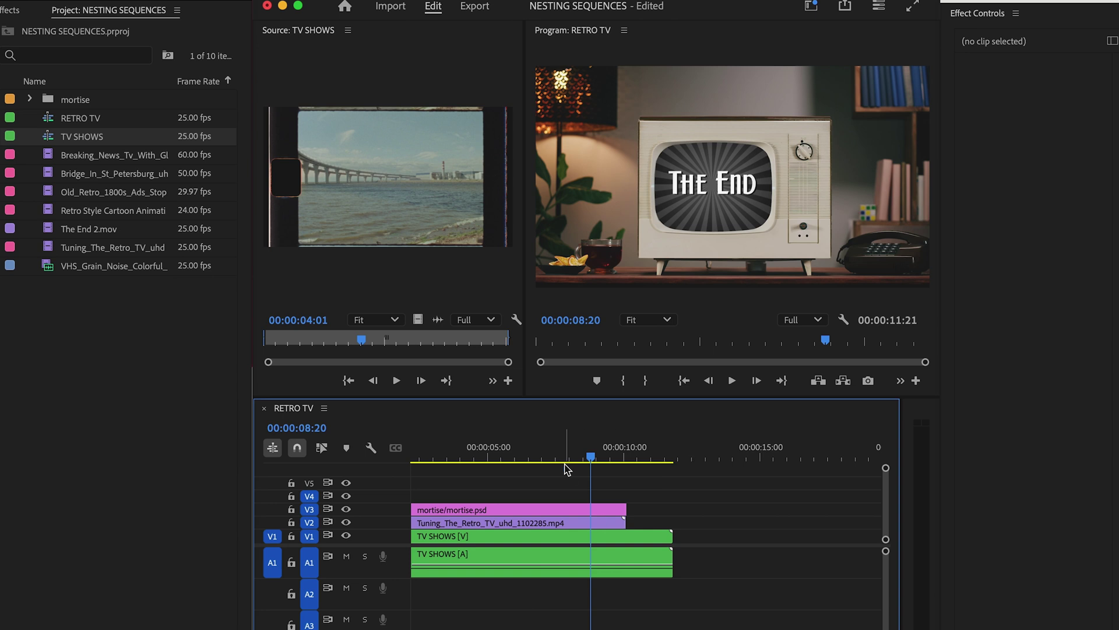
left_click_drag(590, 459, 566, 459)
double_click(491, 536)
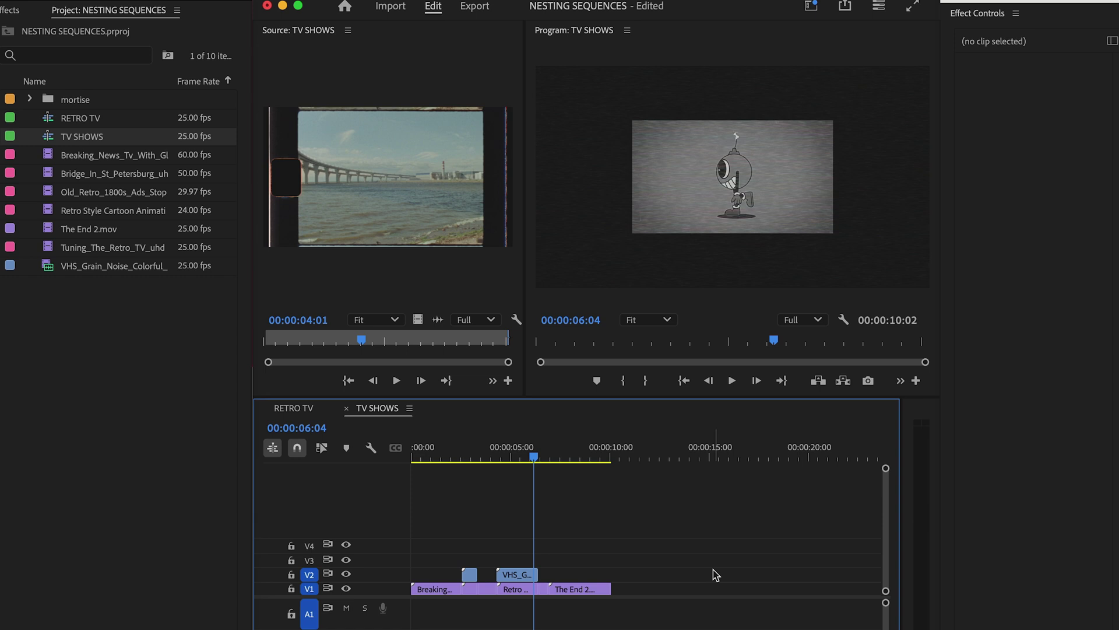
left_click_drag(540, 458, 567, 473)
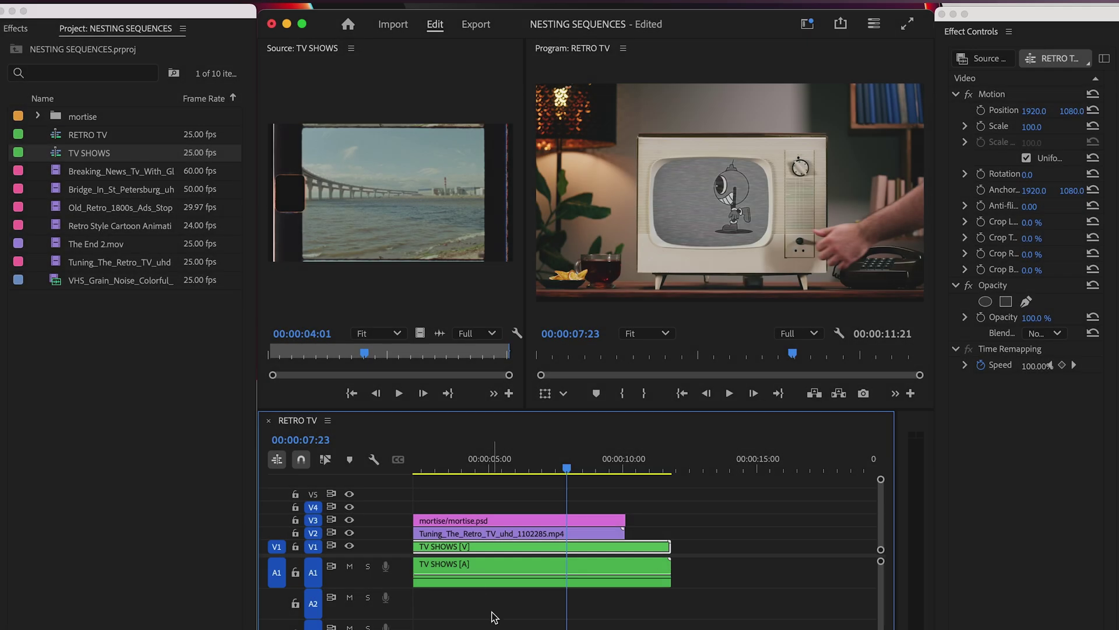
Delete the nested TV SHOWS clip from RETRO TV and turn off inserting sequences as nests
left_click(478, 550)
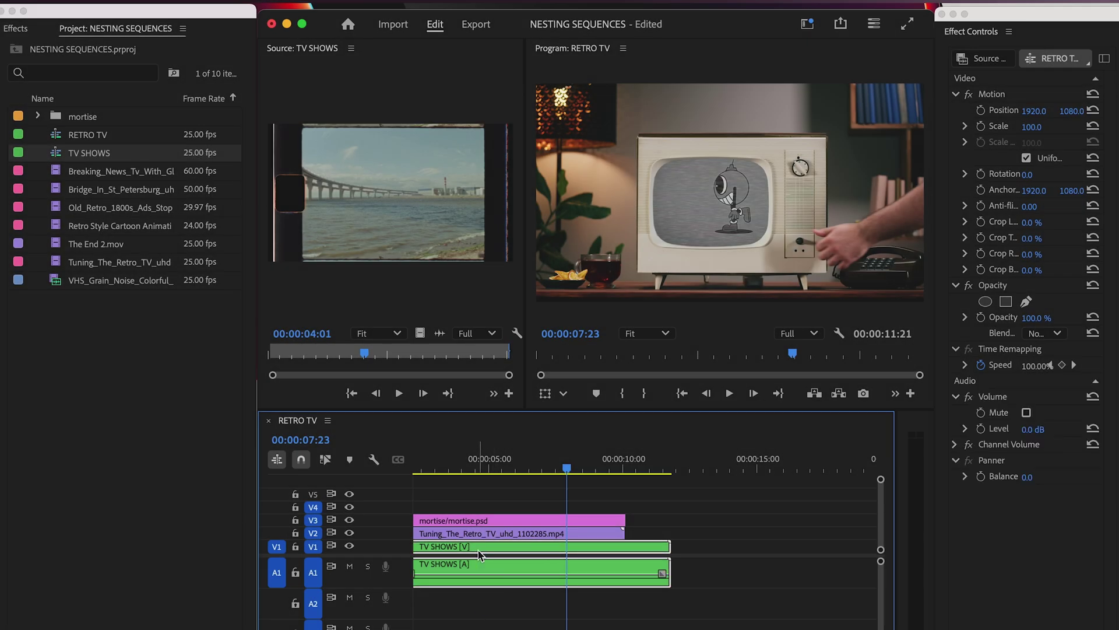
key("Delete")
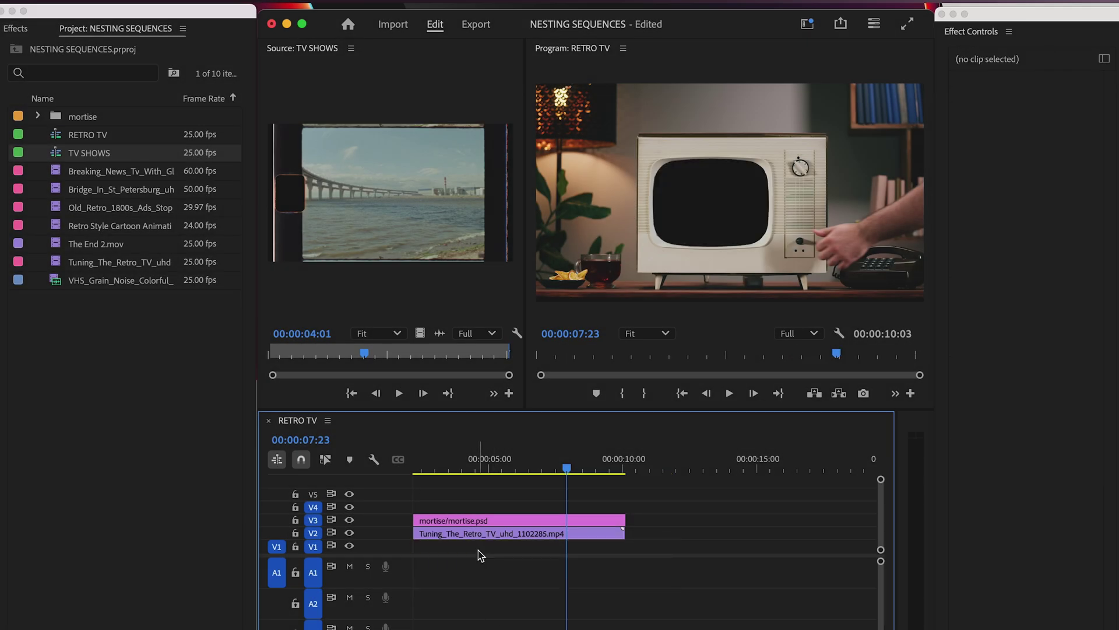
left_click(278, 460)
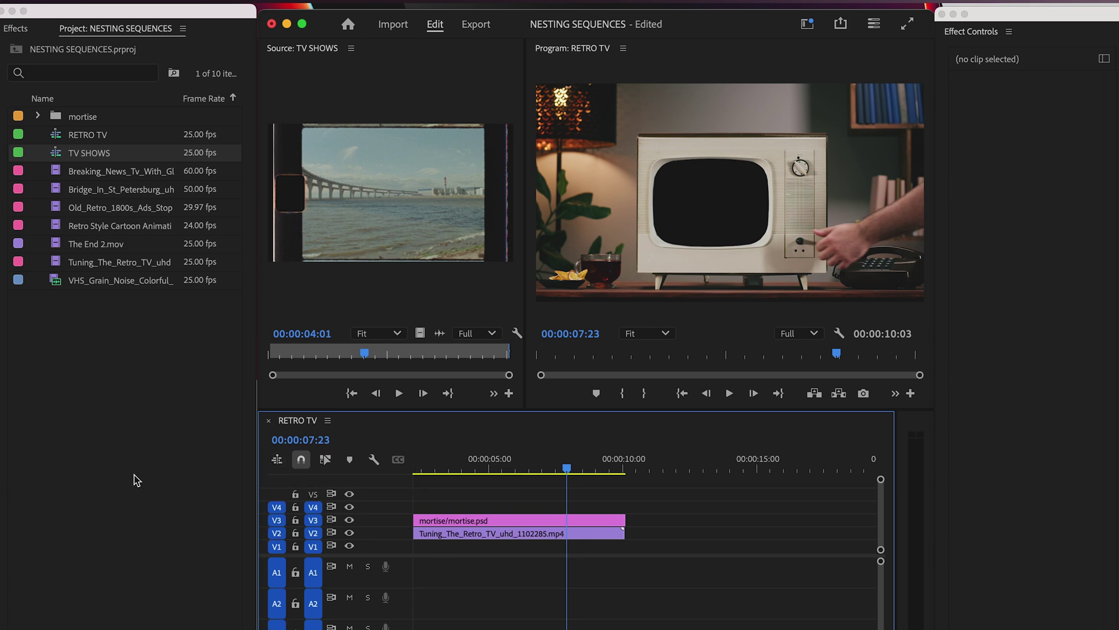
Insert the TV SHOWS sequence as individual clips past the end of the existing RETRO TV clips and scrub over them
left_click_drag(59, 157, 200, 199)
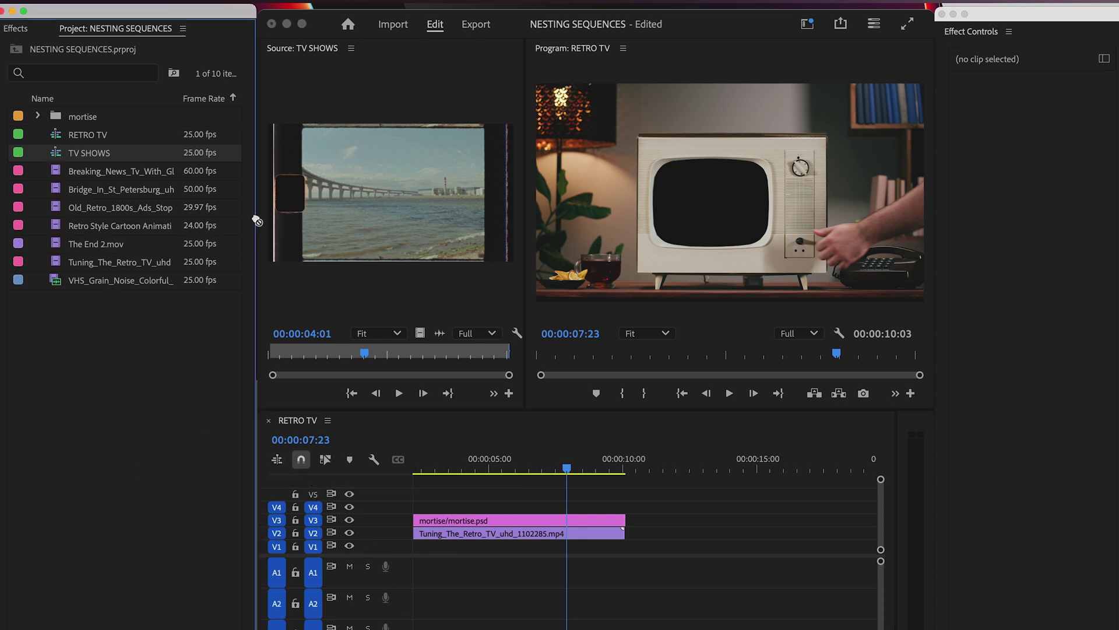
left_click_drag(595, 468, 771, 553)
left_click_drag(675, 467, 704, 463)
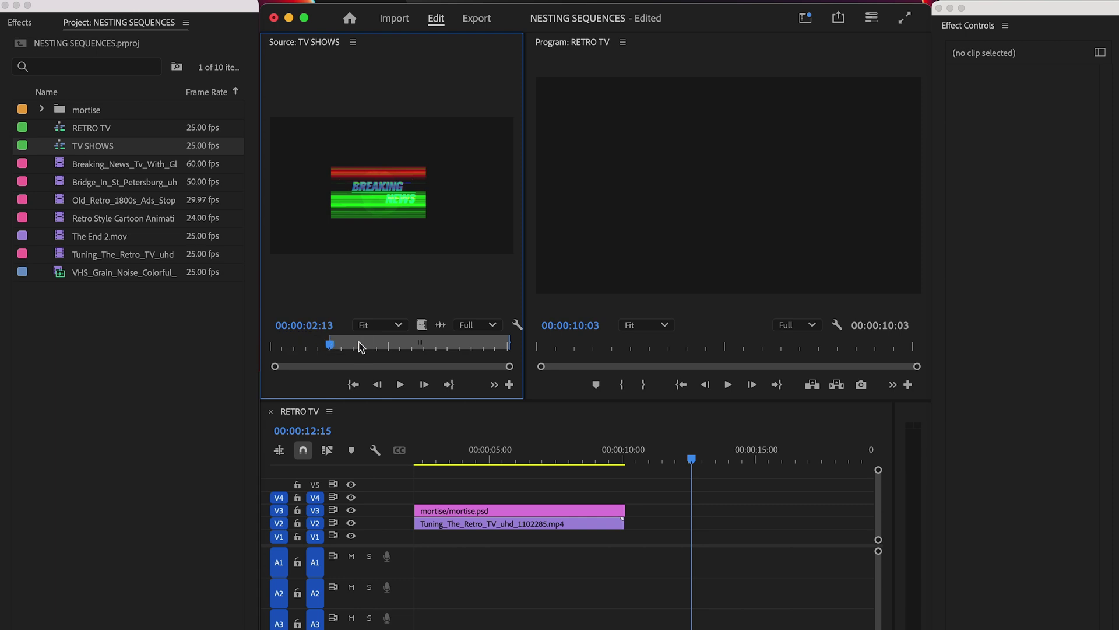
Set the TV SHOWS source out point at 00:00:04:13, add the marked portion past the RETRO TV clips and scrub over it
left_click_drag(360, 347, 376, 346)
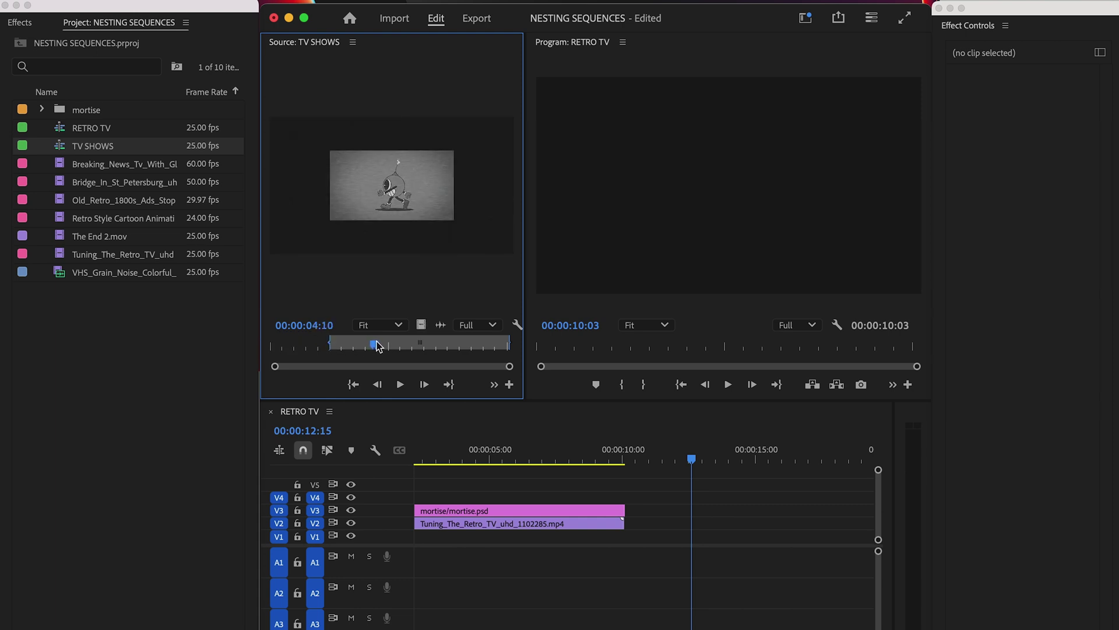
key("o")
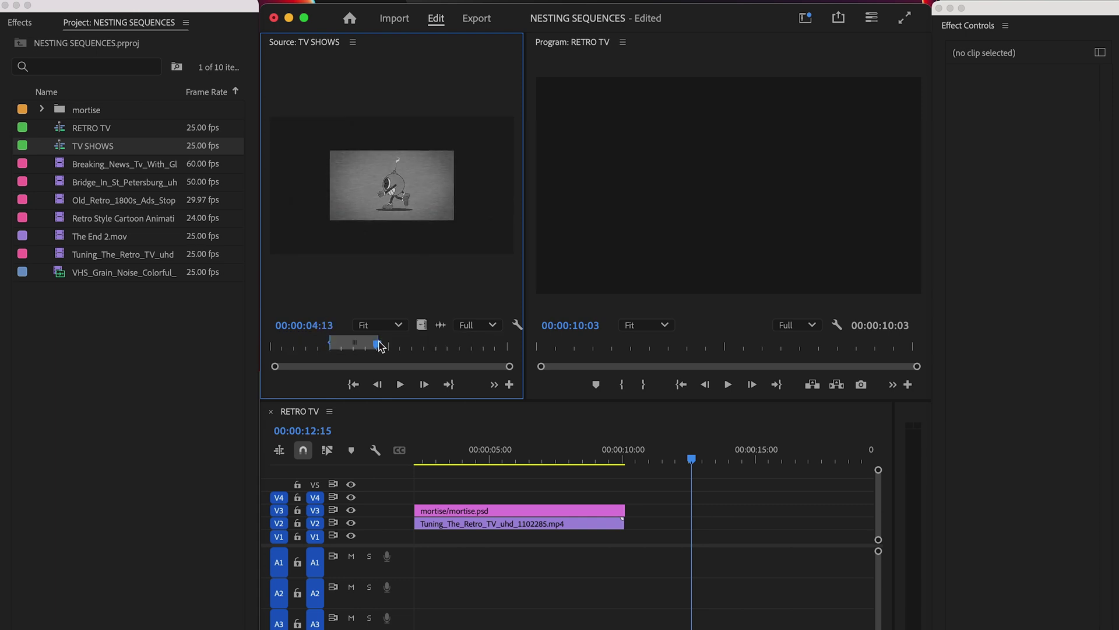
left_click(61, 150)
left_click_drag(601, 422, 711, 518)
left_click_drag(693, 462, 722, 463)
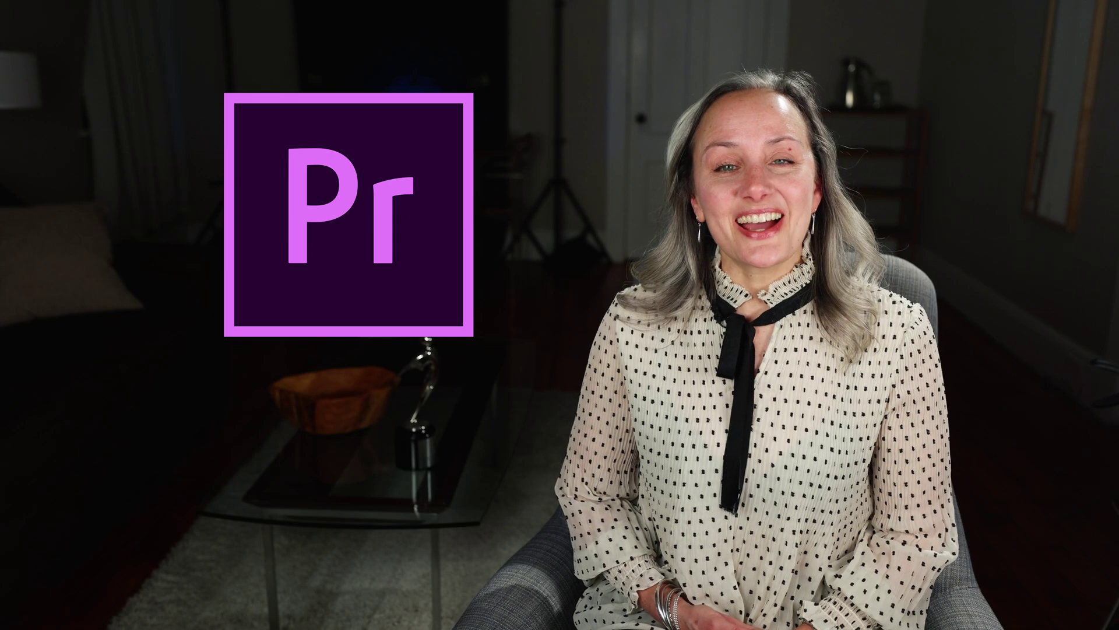